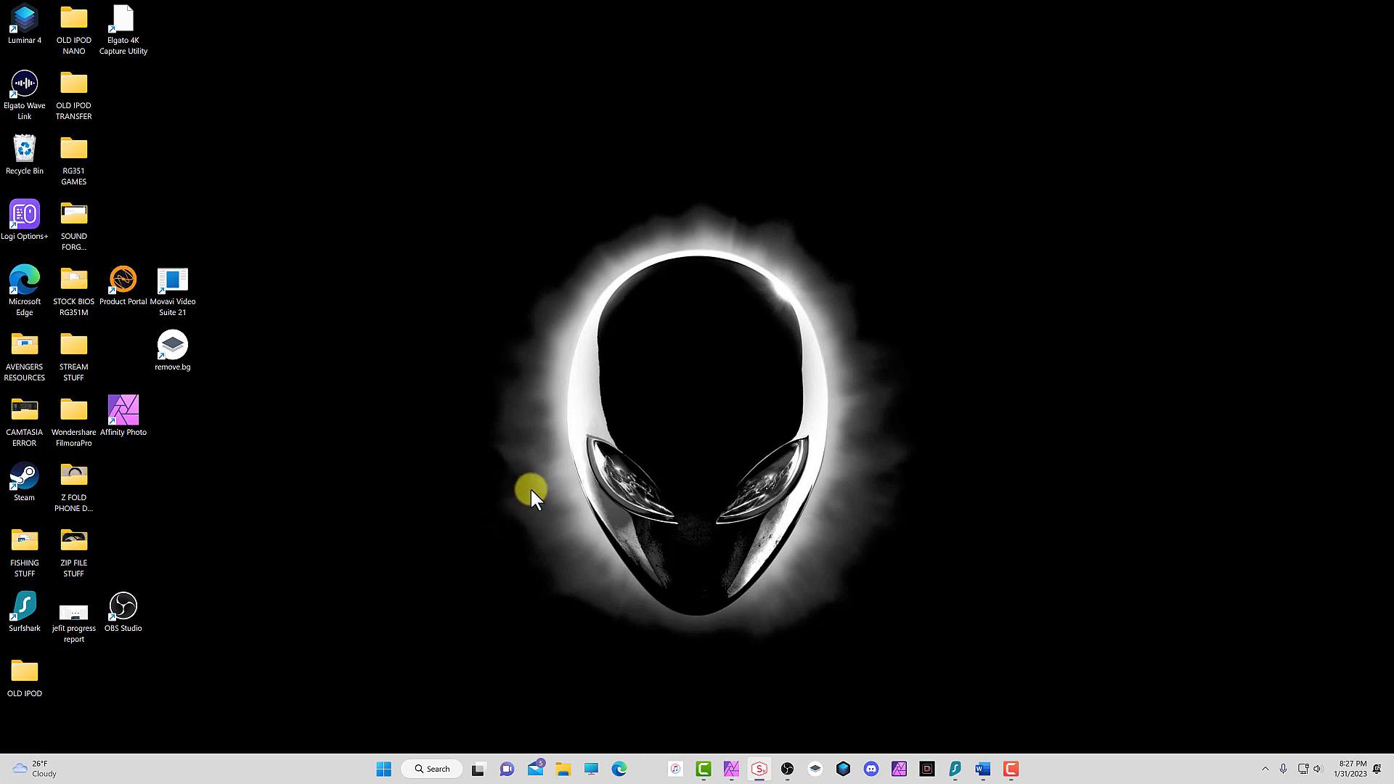
Search Windows for 'settings' and launch the Settings app
click(434, 769)
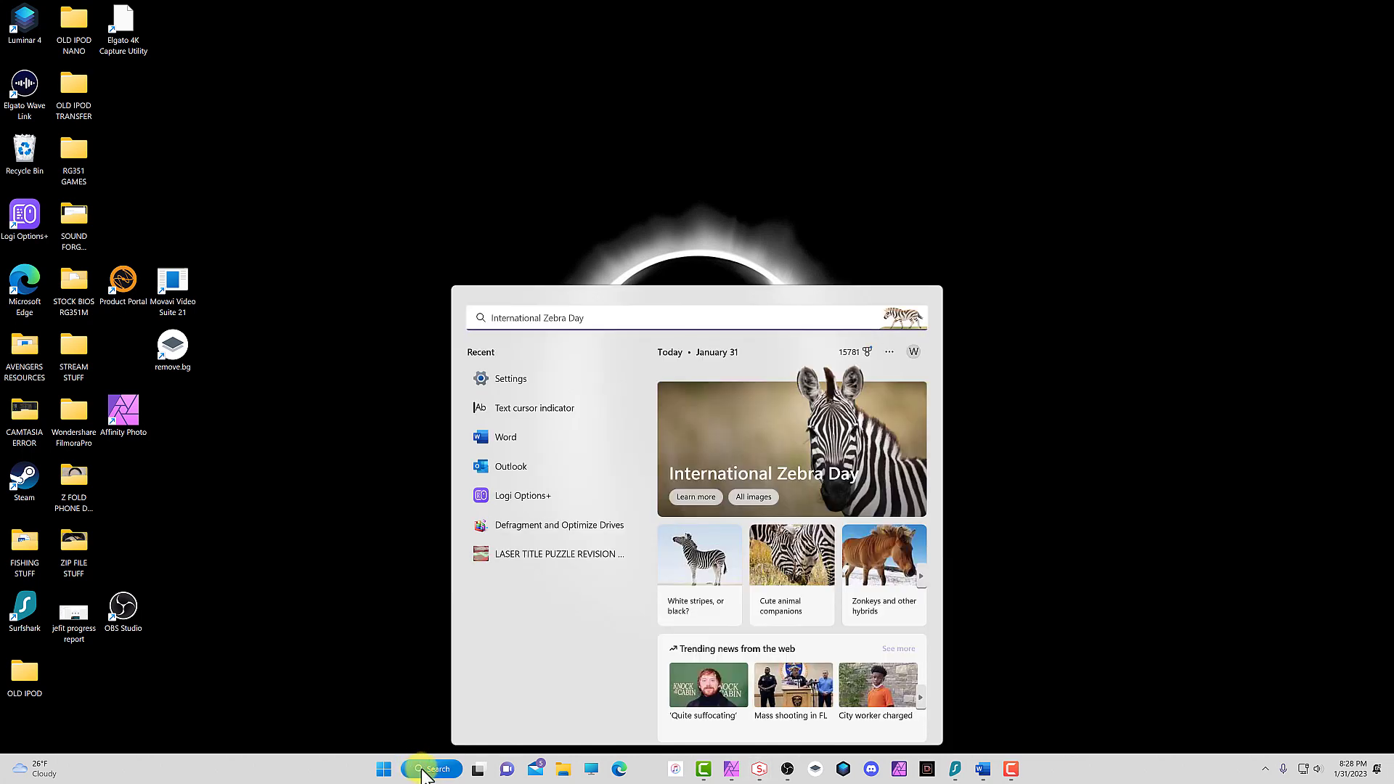
text(settings)
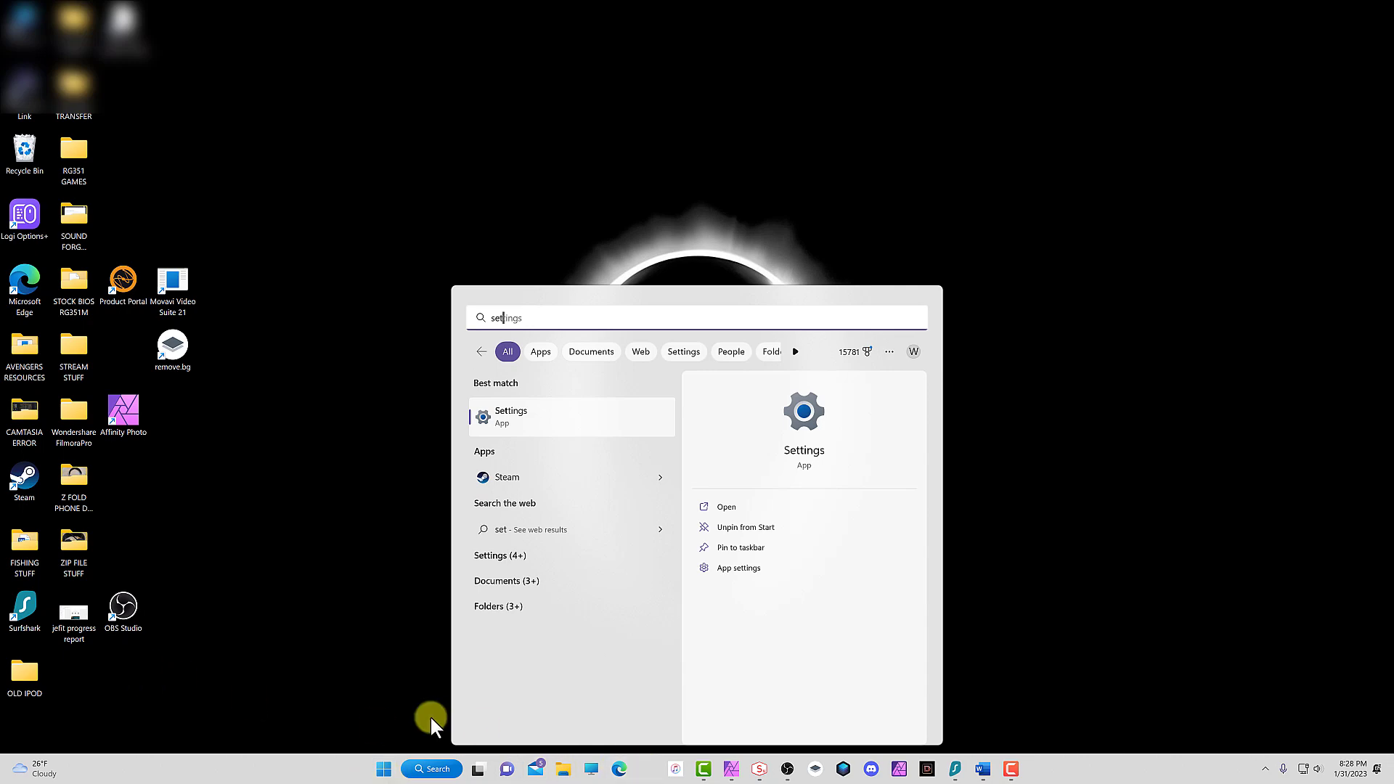
click(805, 414)
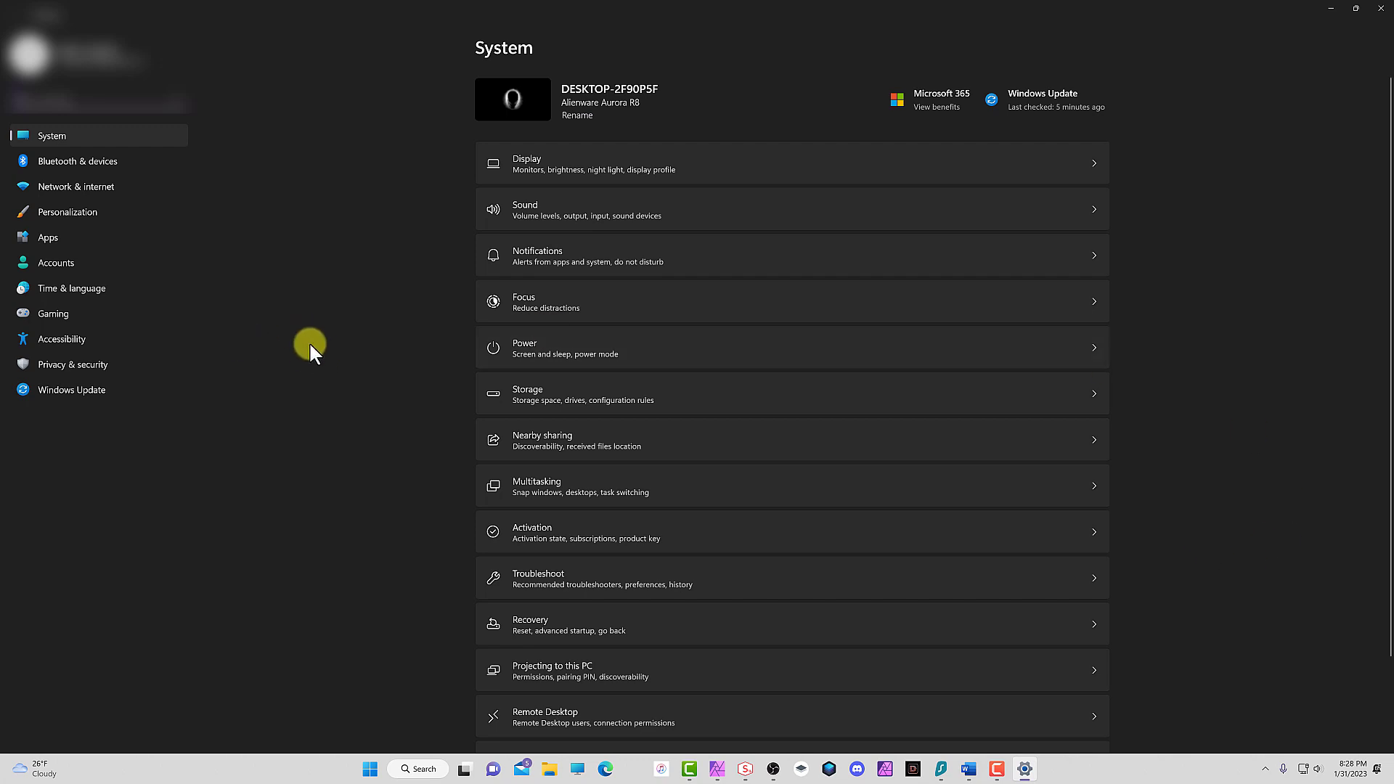
Go to Accessibility and open the Text cursor page under Vision
click(63, 334)
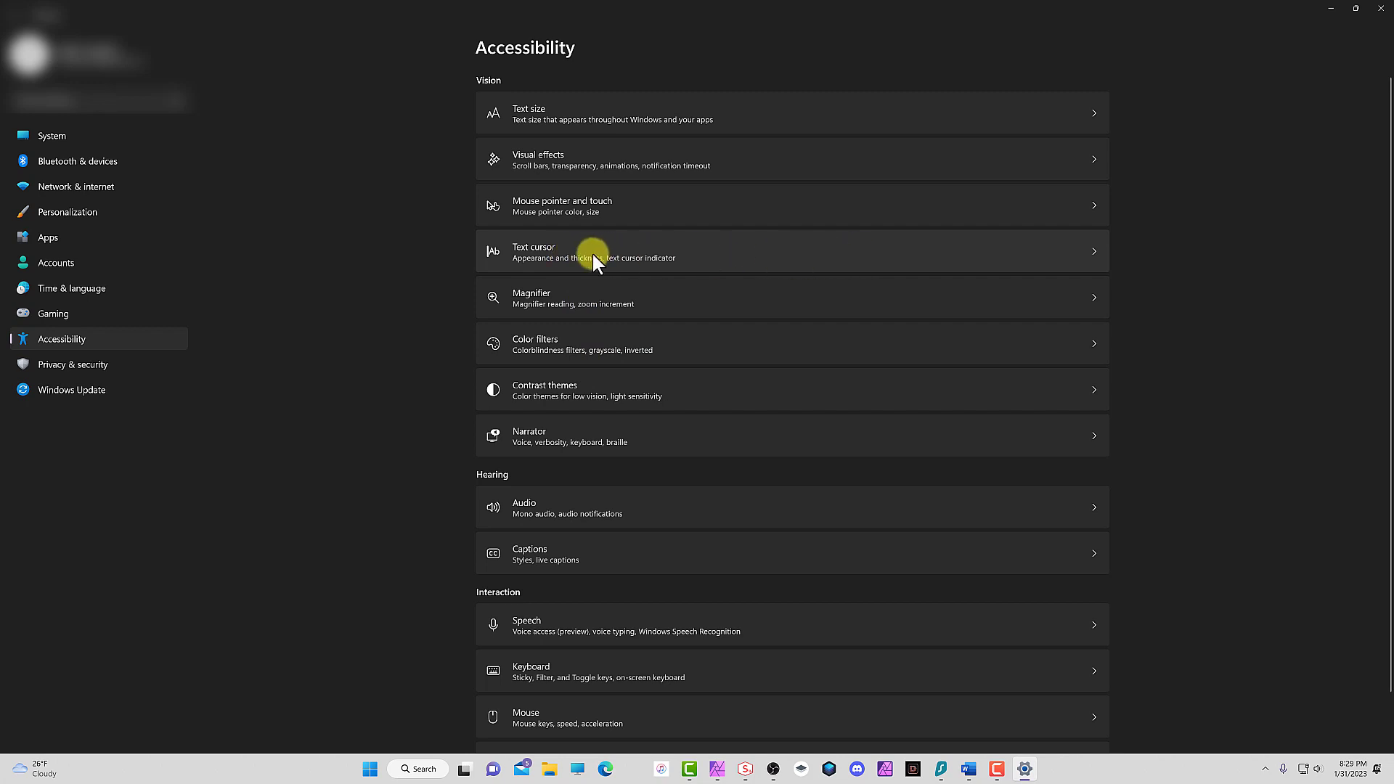
click(1091, 250)
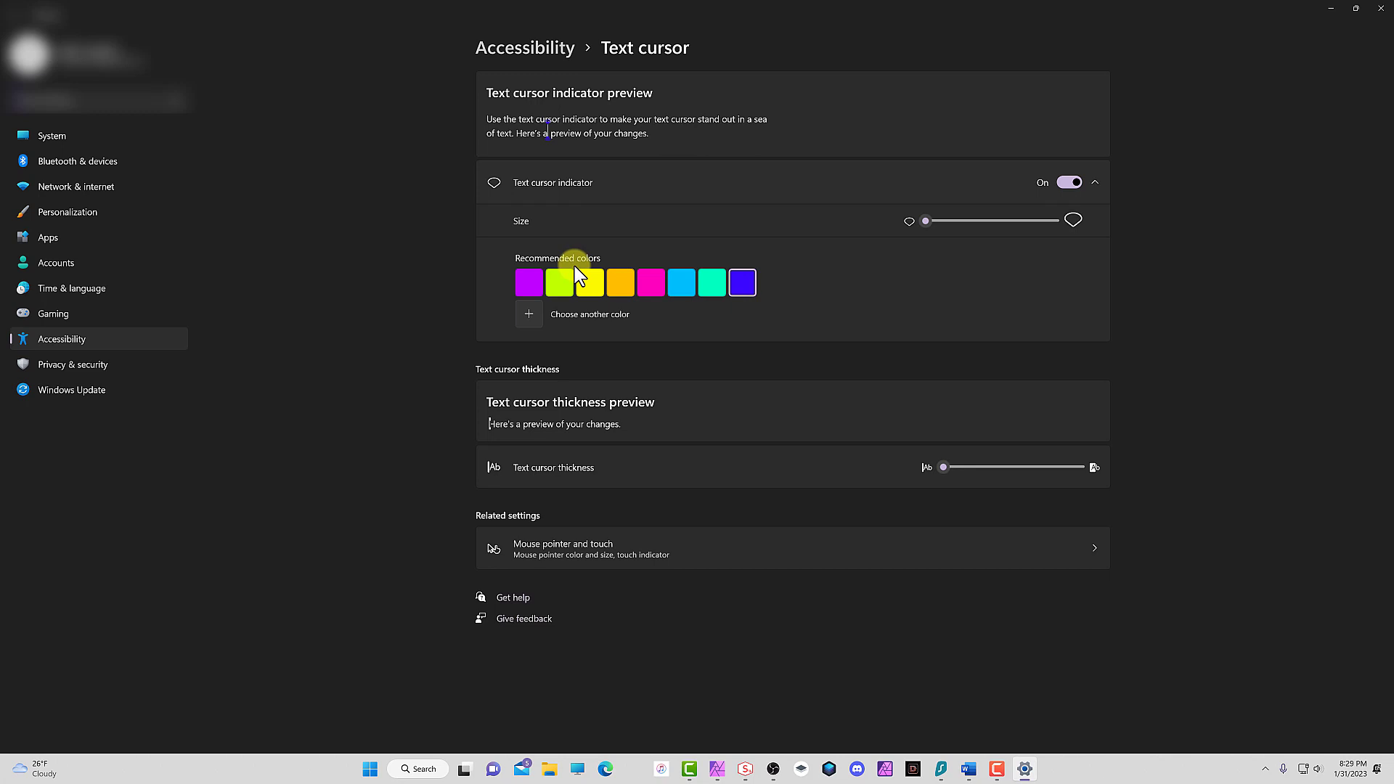
click(531, 314)
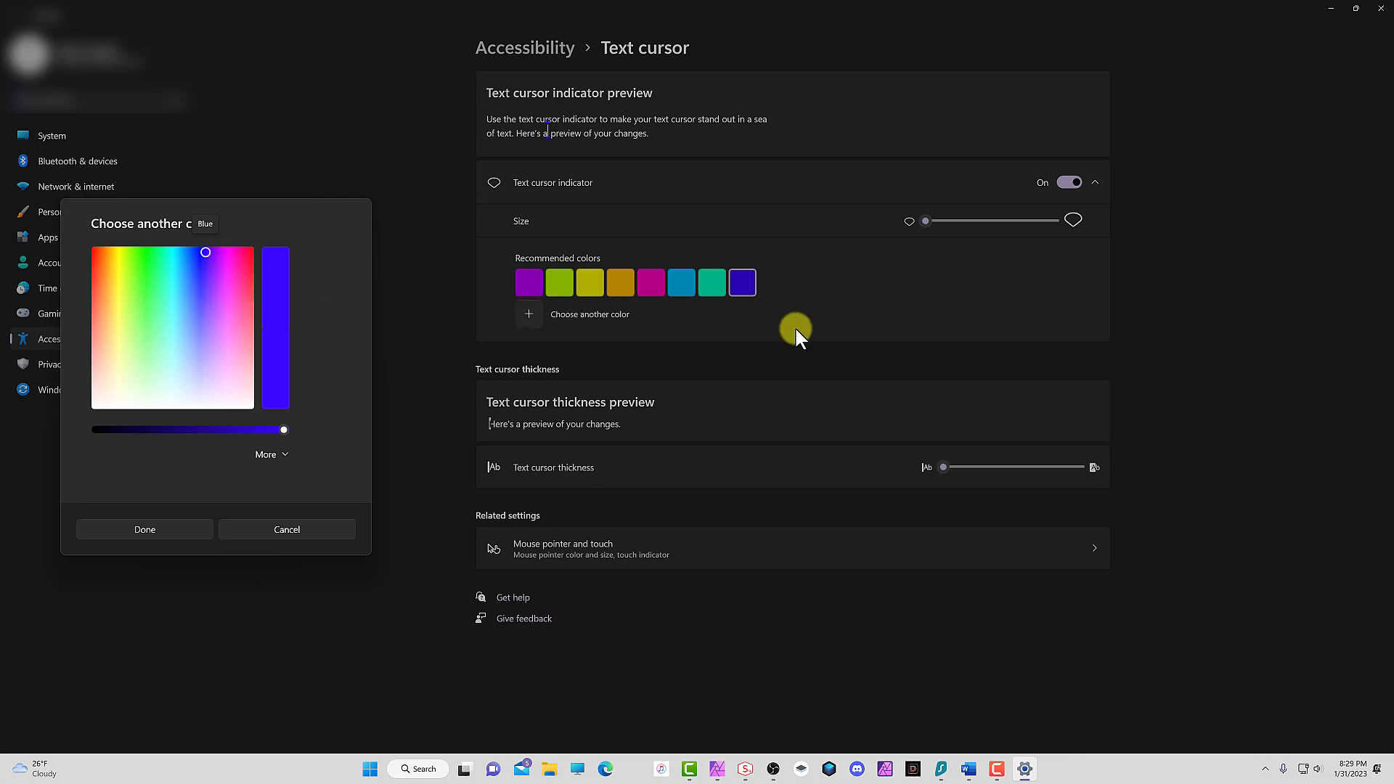
click(301, 533)
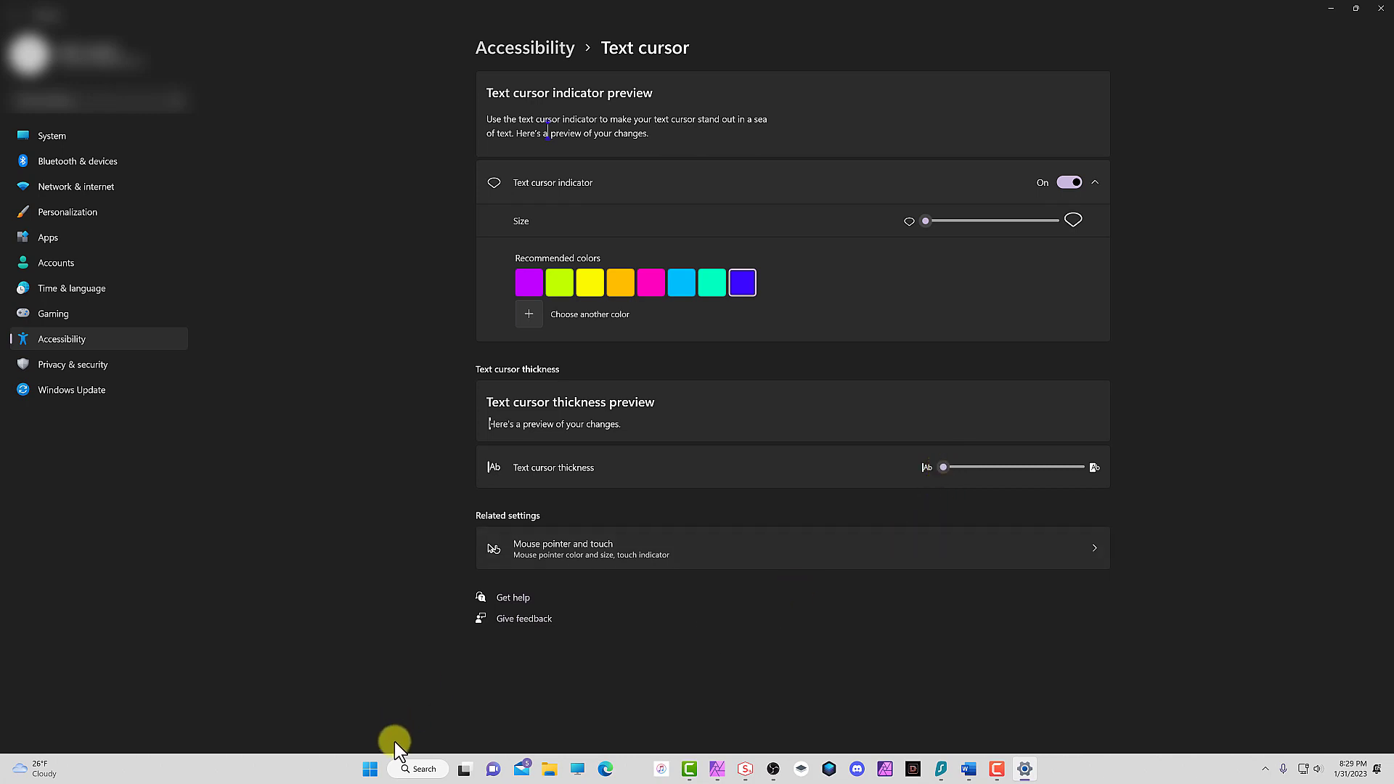
Launch Word with a blank document, then return to the Text cursor settings
click(420, 769)
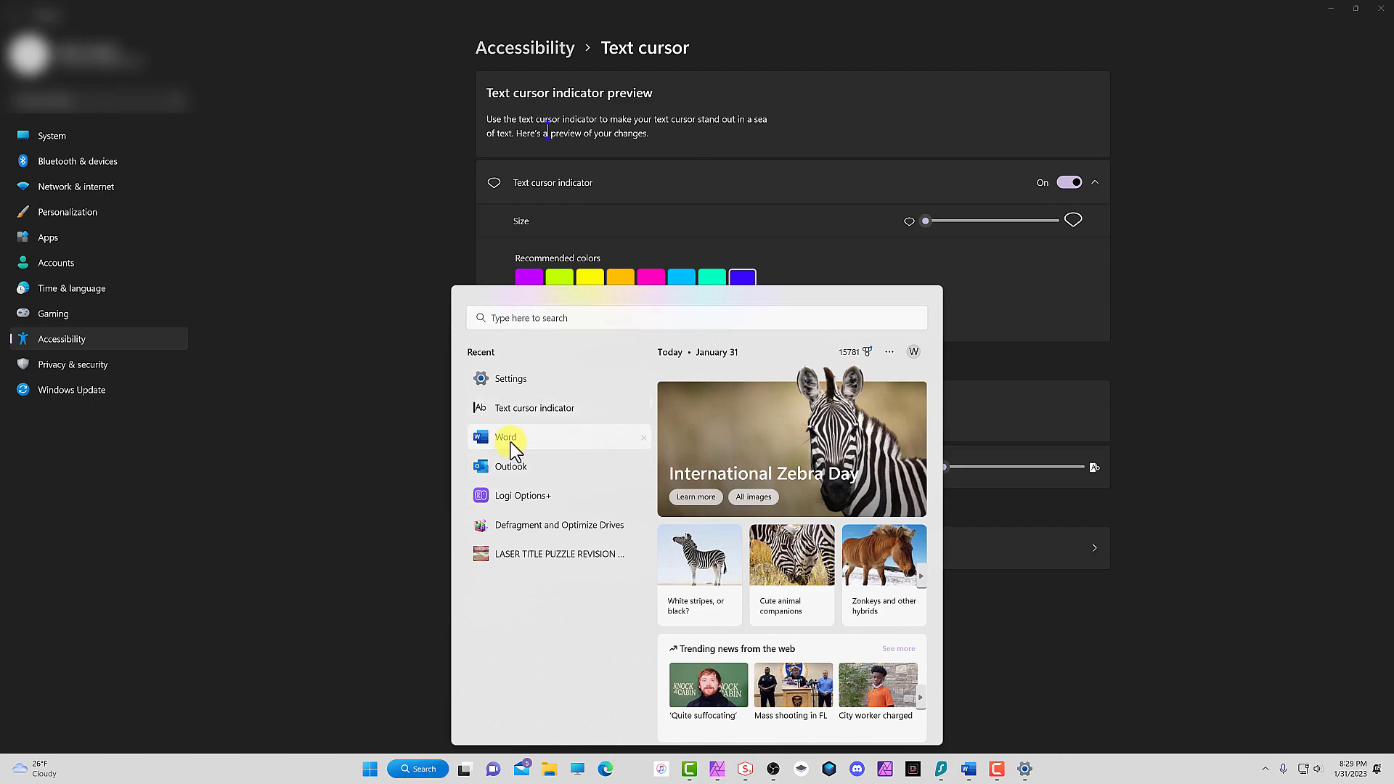
click(507, 439)
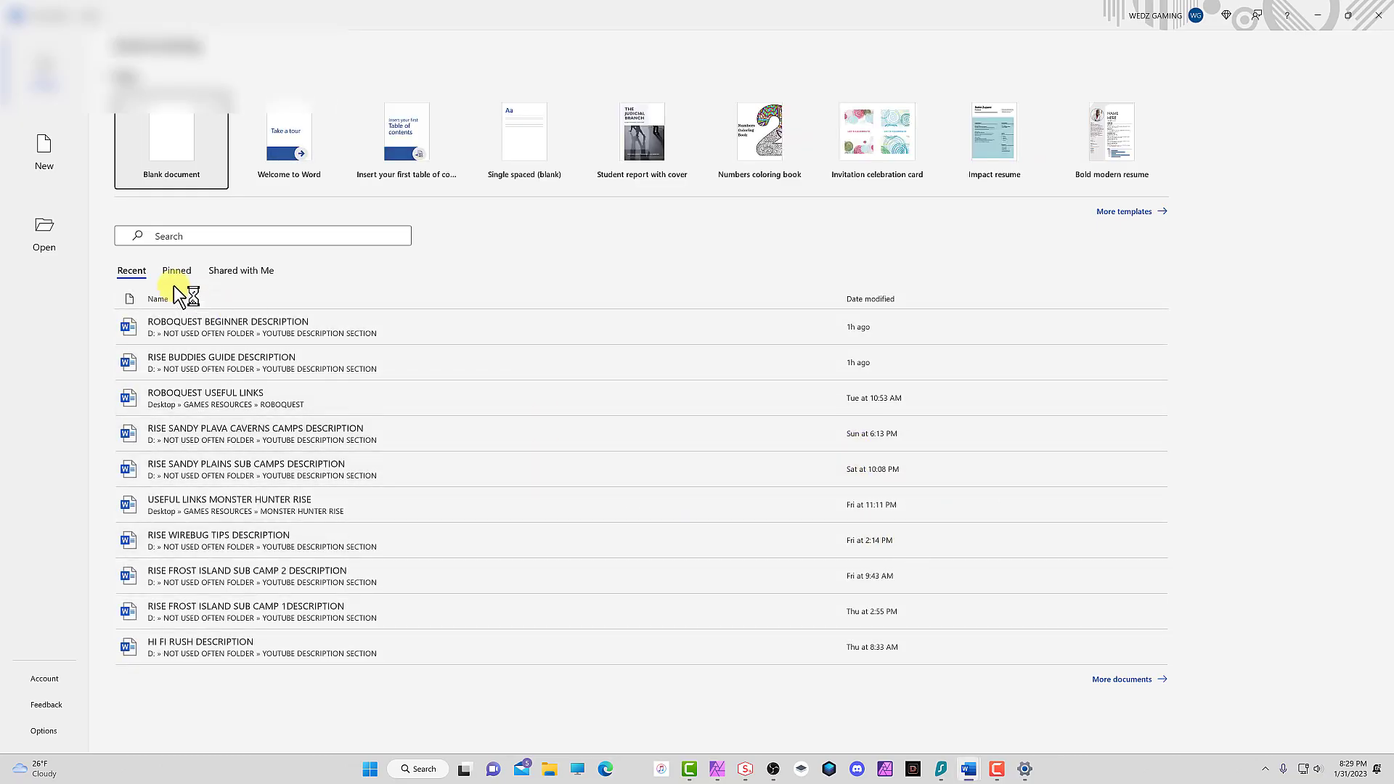
click(192, 142)
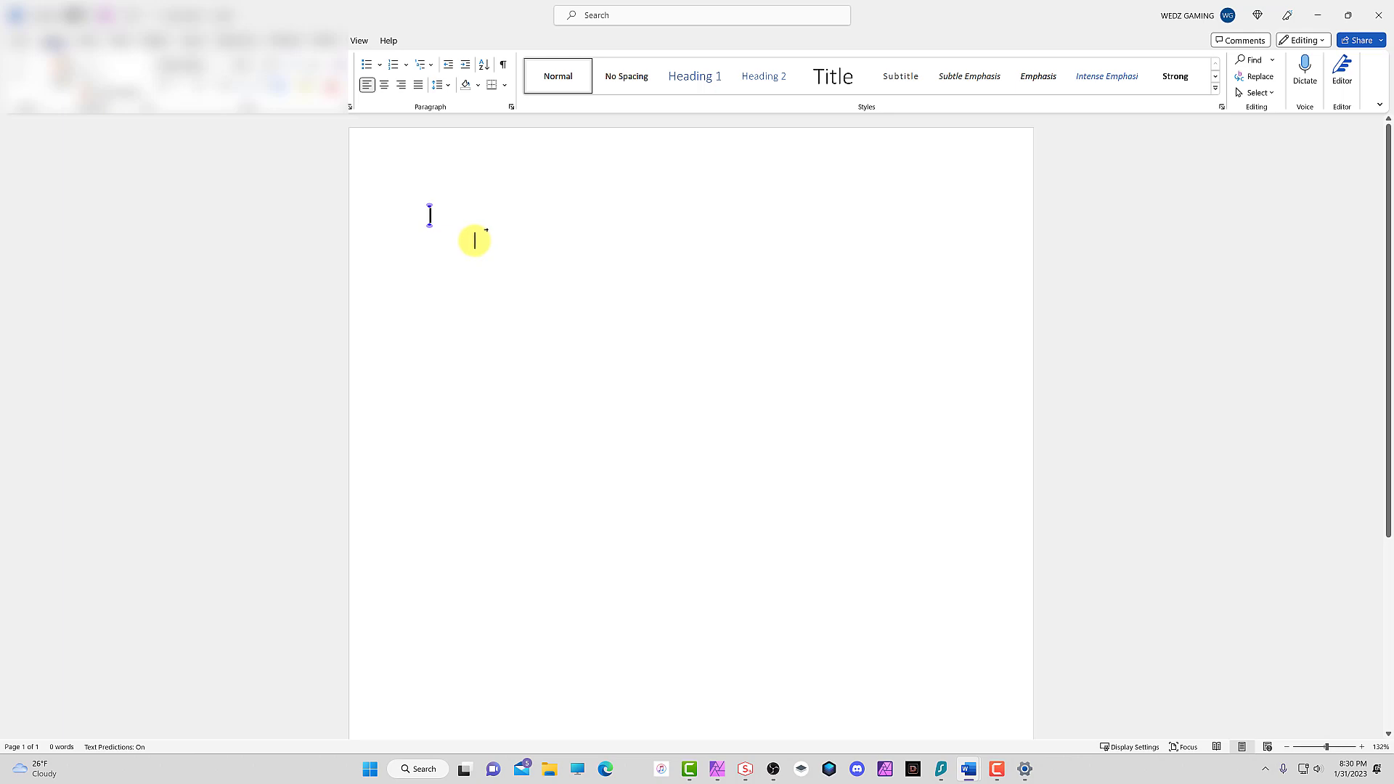
click(1026, 771)
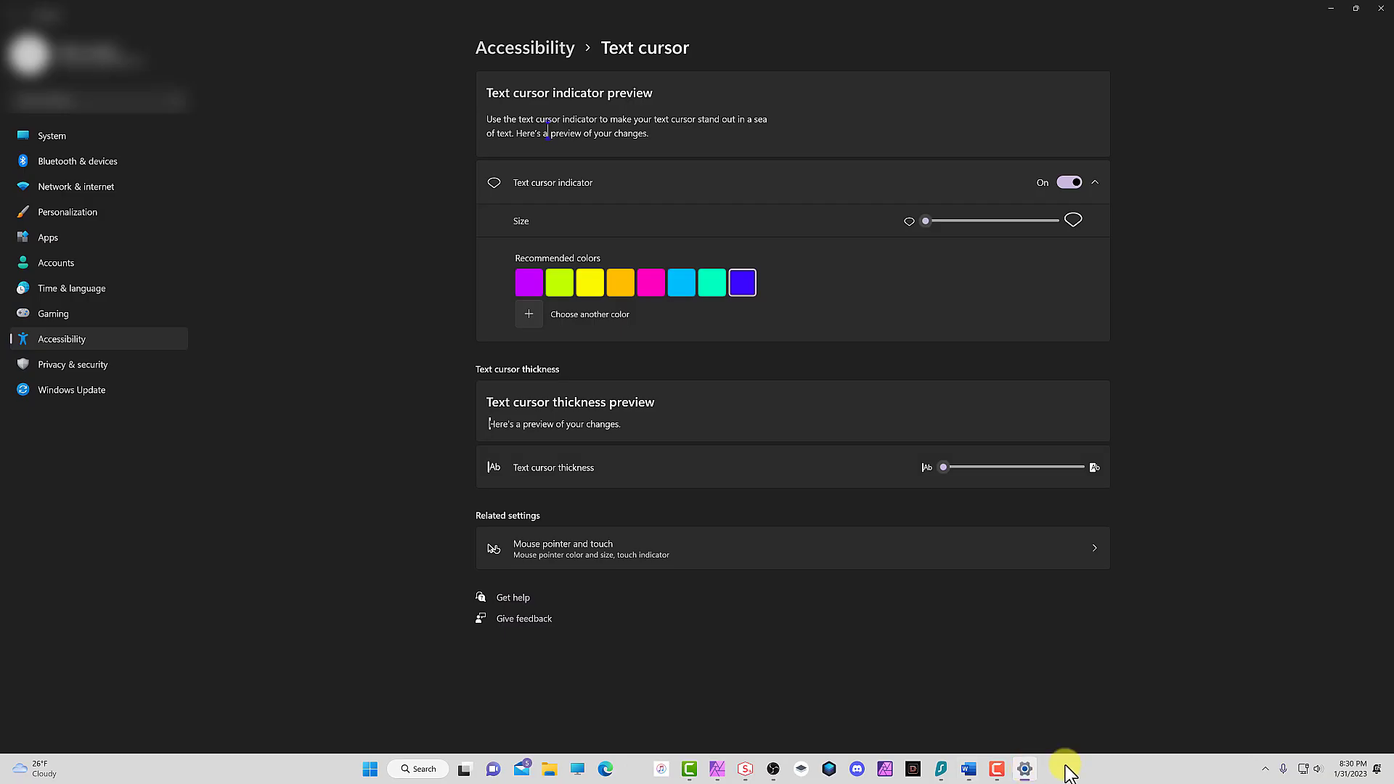
Switch the text cursor indicator off and view the blank Document2 in Word
click(1073, 183)
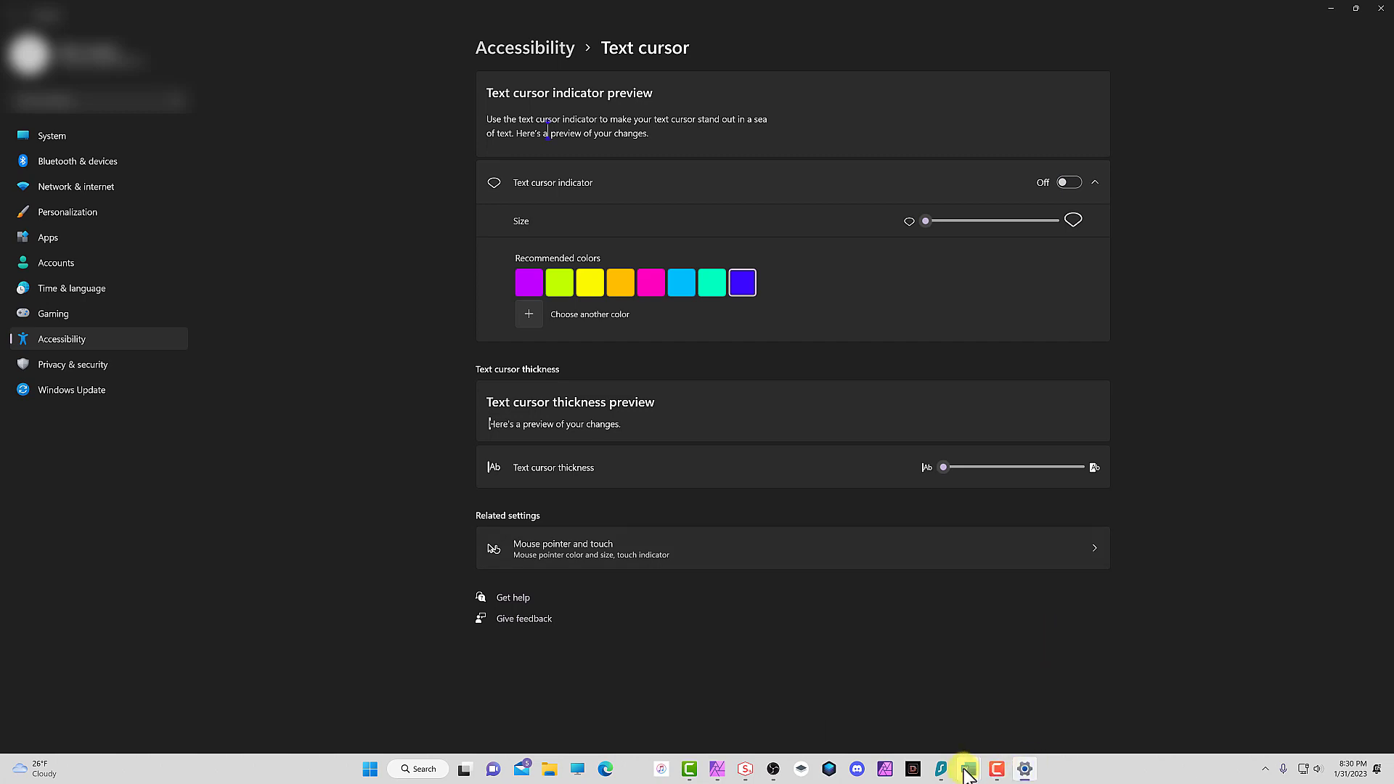
mouse_move(968, 769)
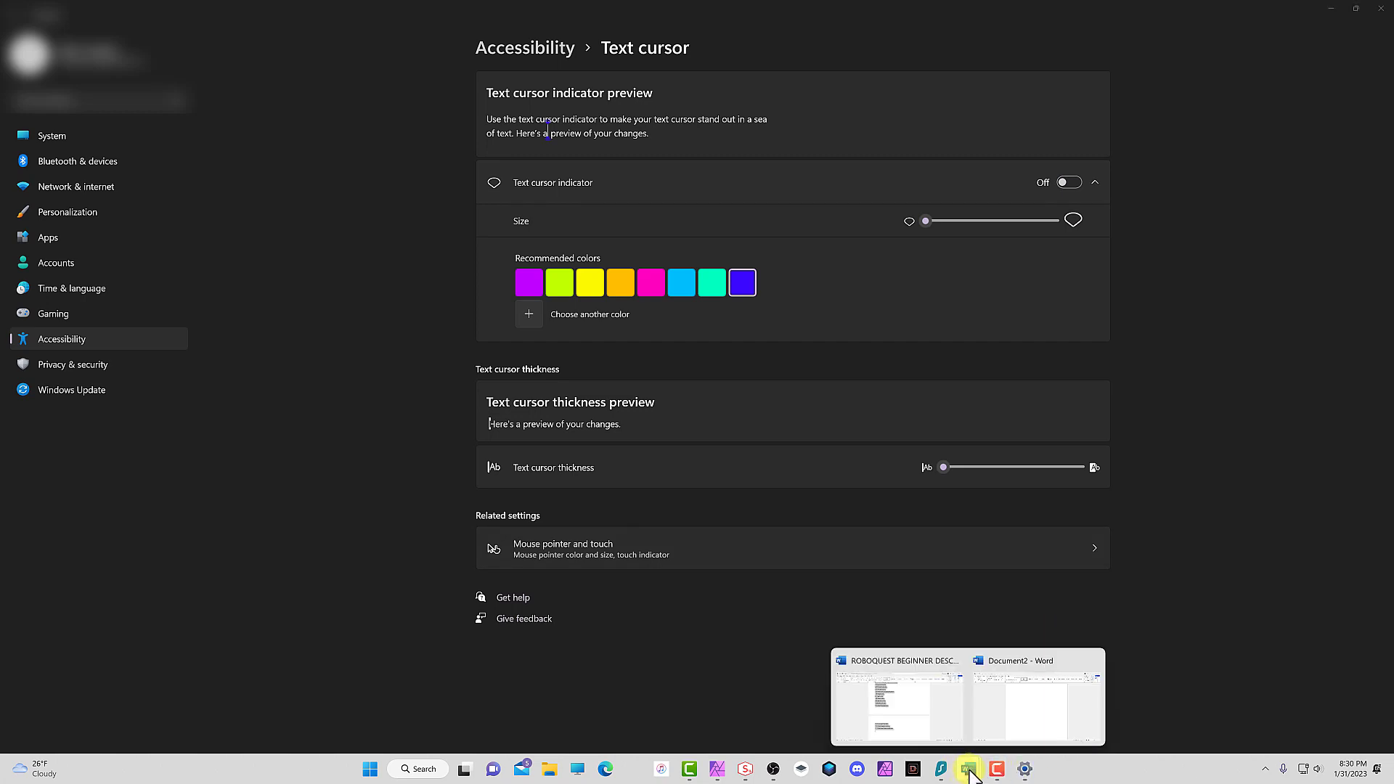
click(1041, 714)
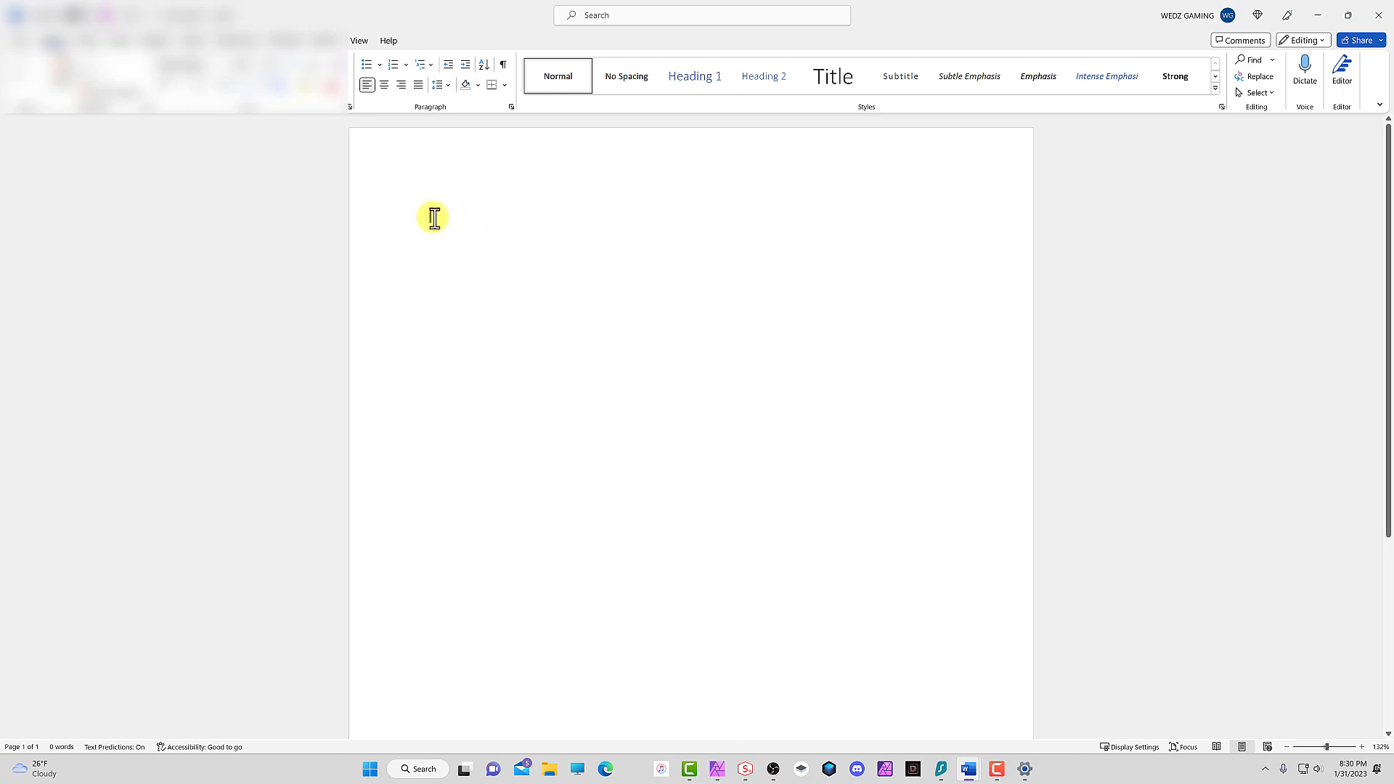
Re-enable the indicator at size 3 and check it in the Document2 Word window
click(1021, 768)
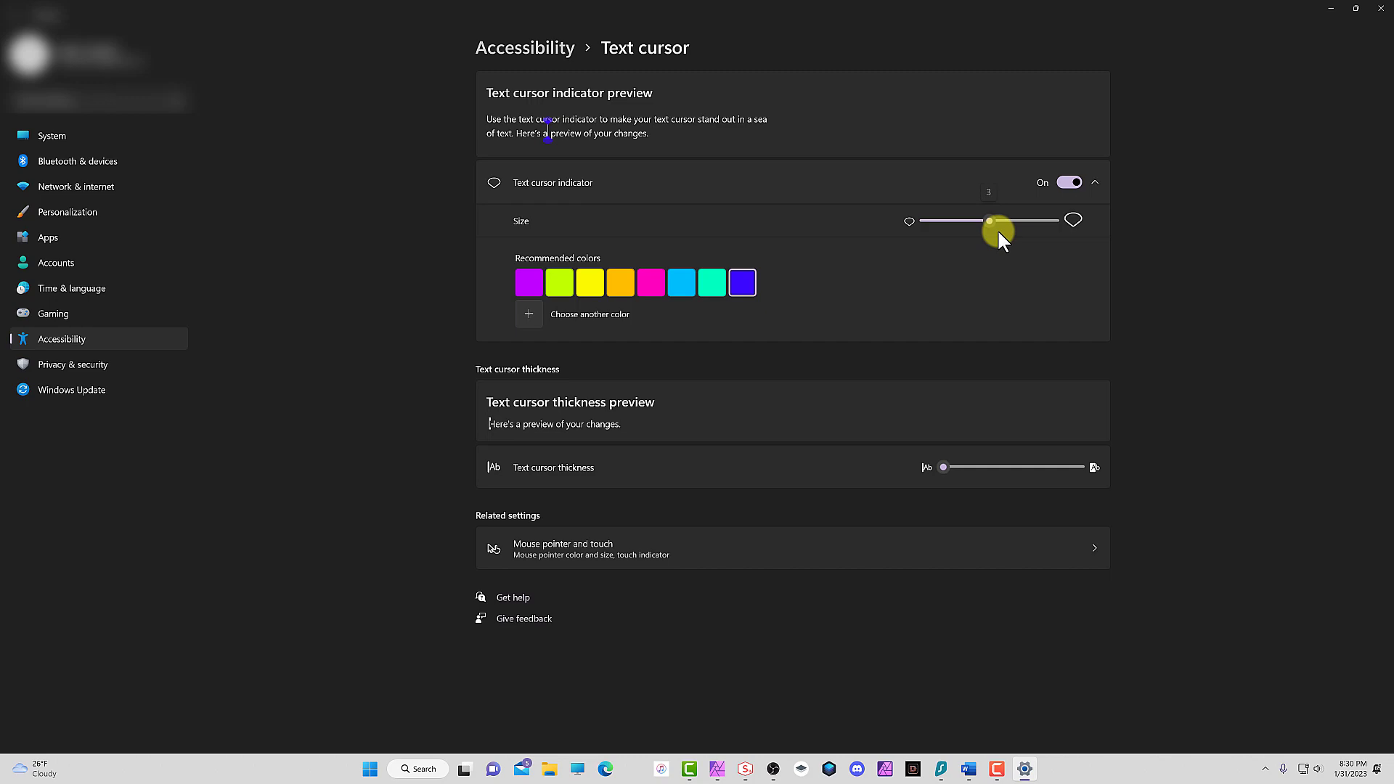
click(981, 765)
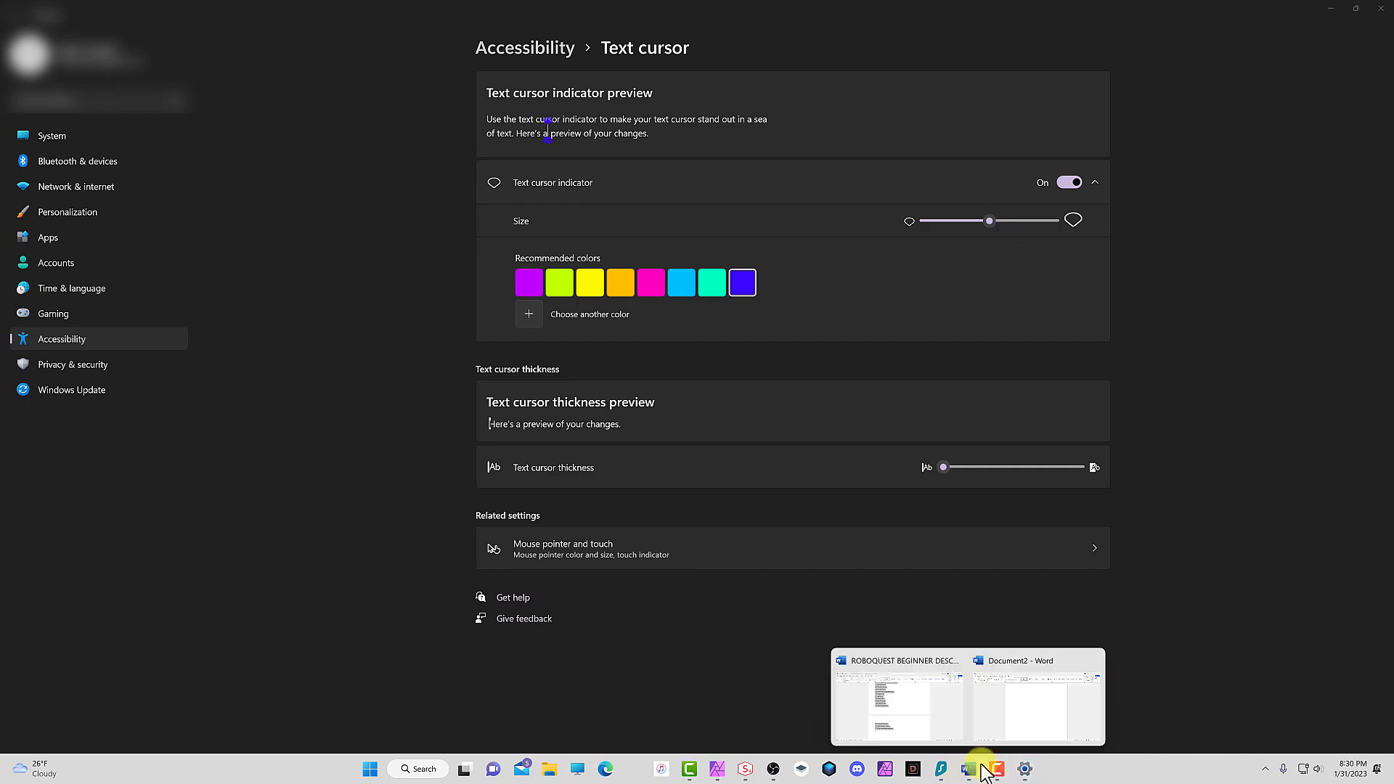
click(1024, 723)
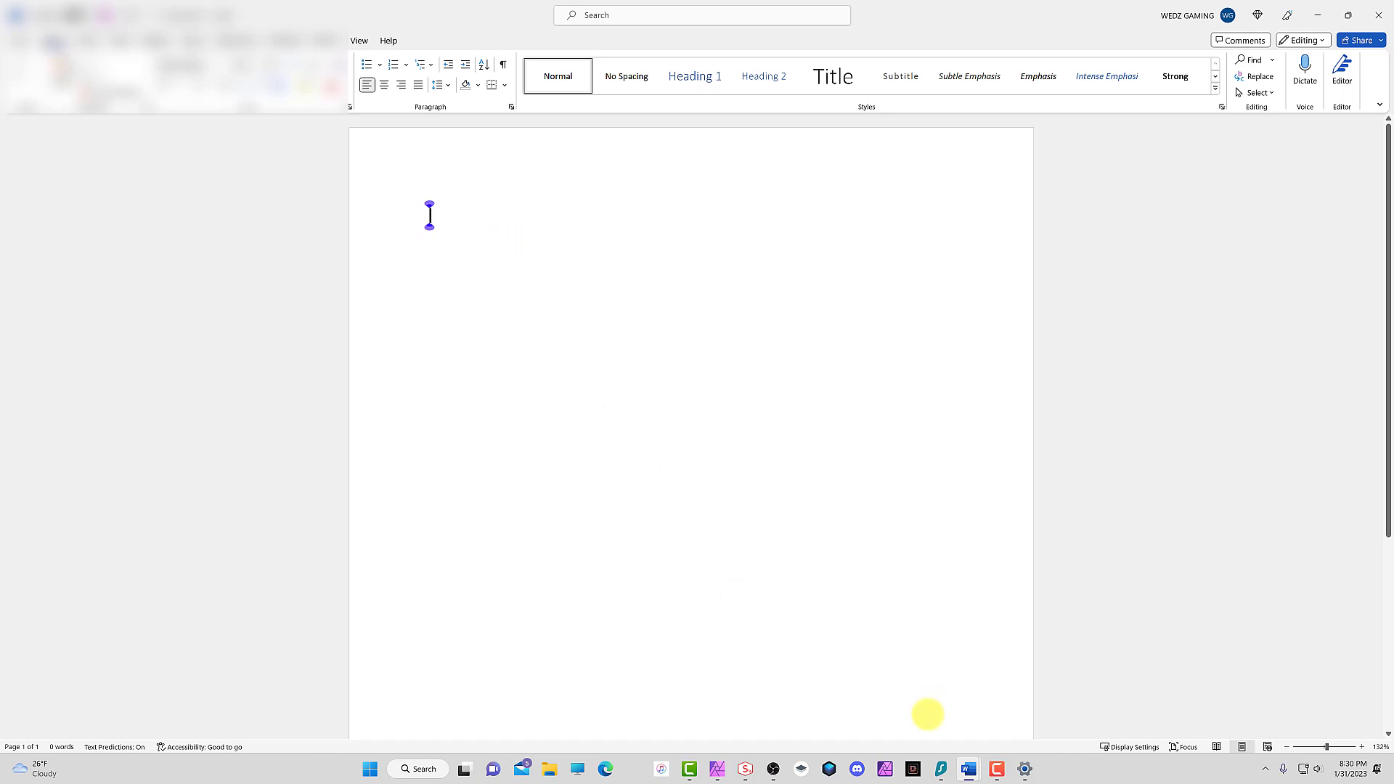
Back in Settings, reduce the text cursor indicator size to 2
click(1025, 770)
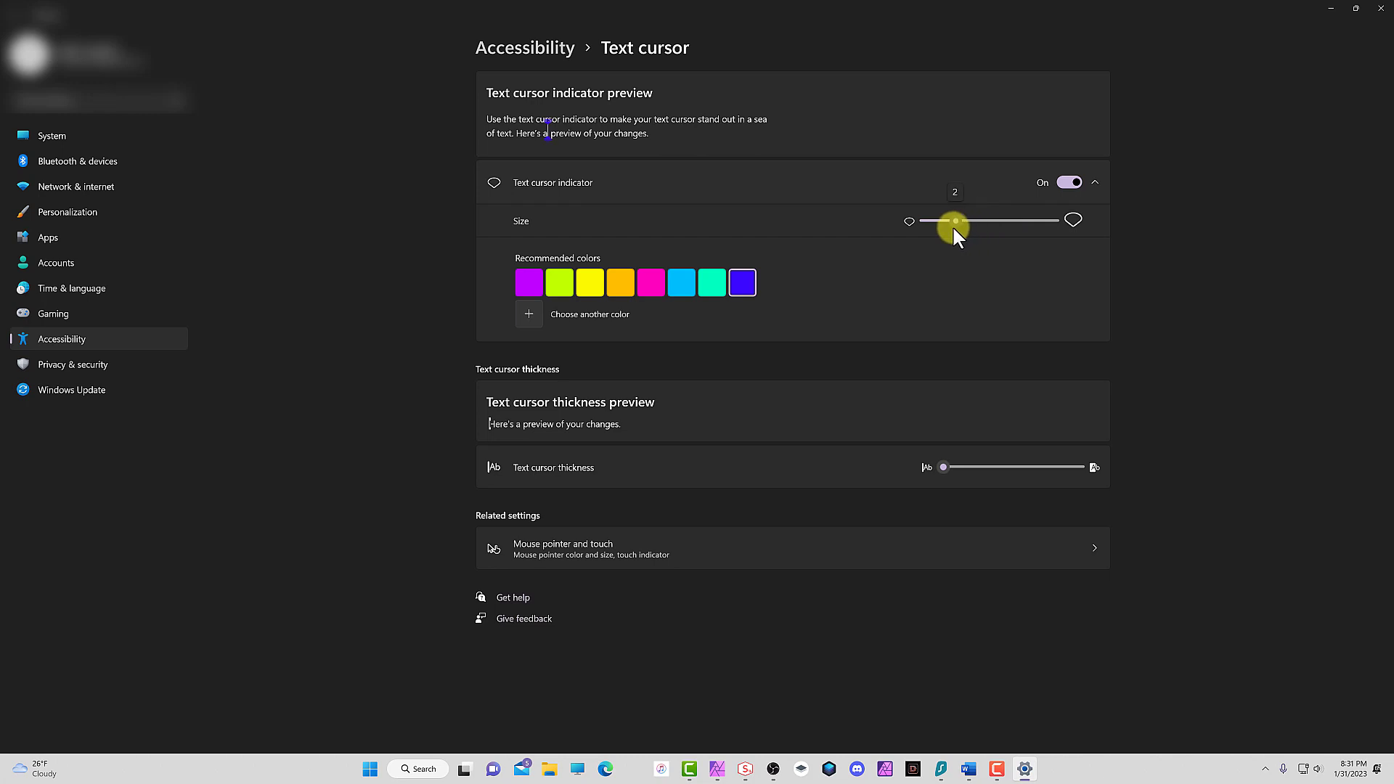